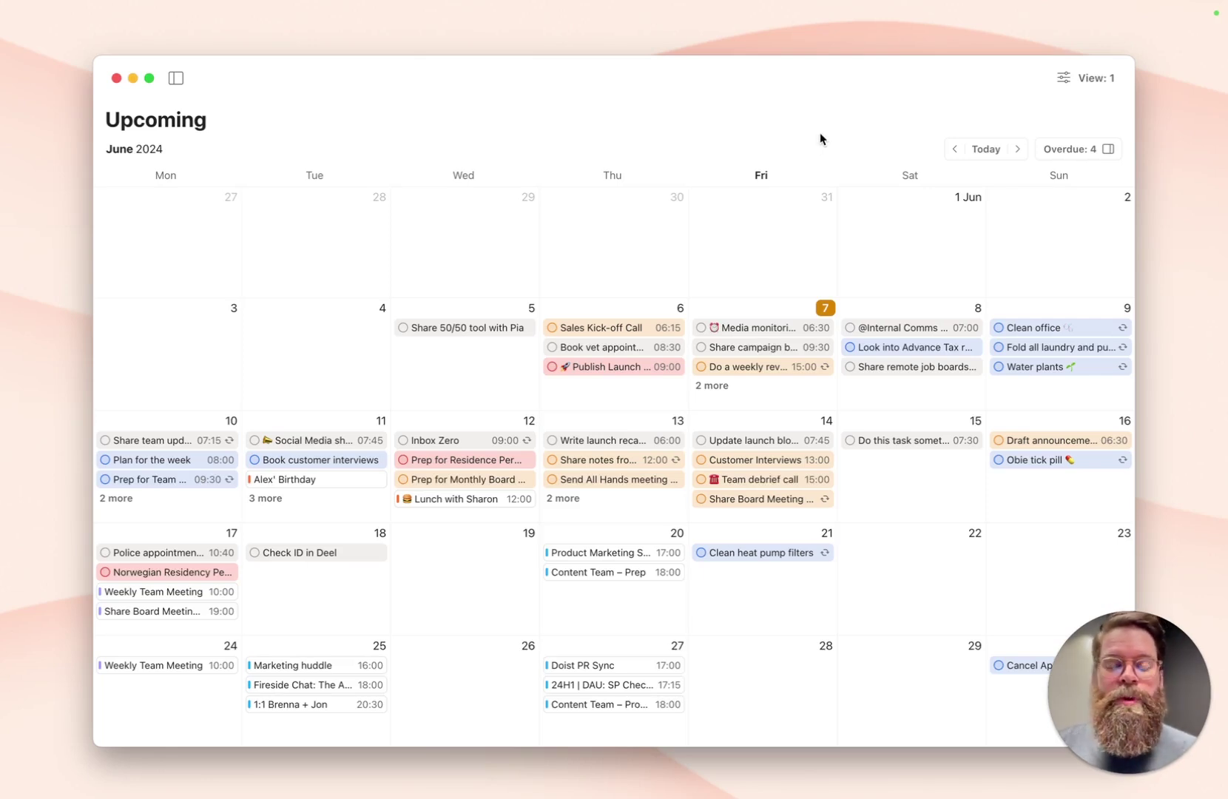
- Set the Upcoming calendar's layout to Week and scroll up to June 10–16's morning hours
click(1088, 81)
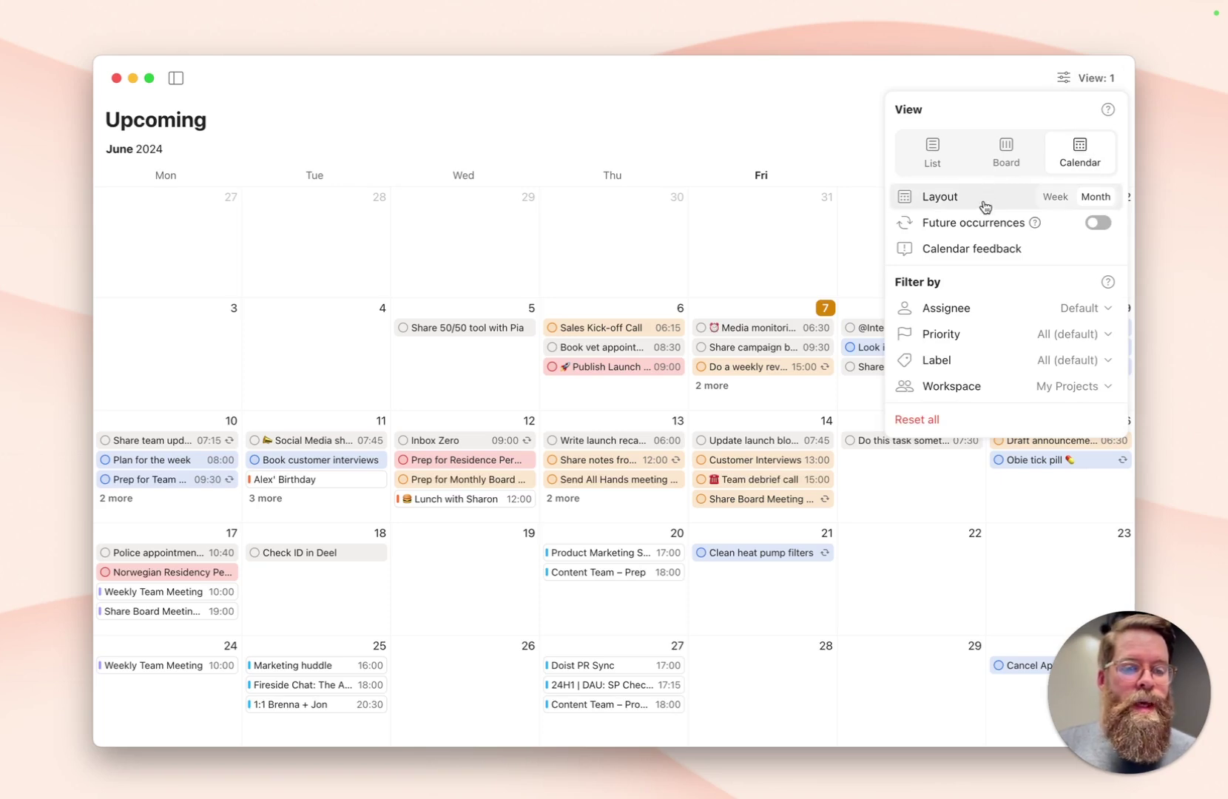
click(1055, 197)
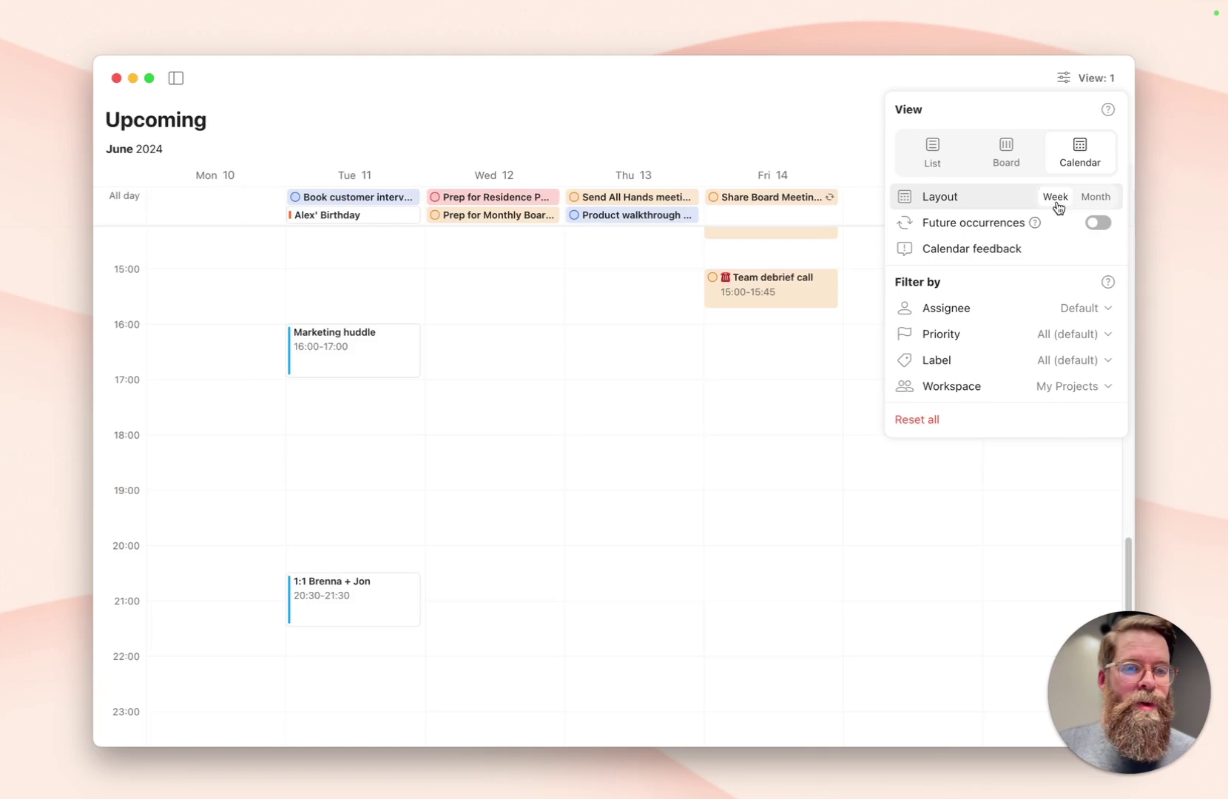
click(829, 139)
click(986, 151)
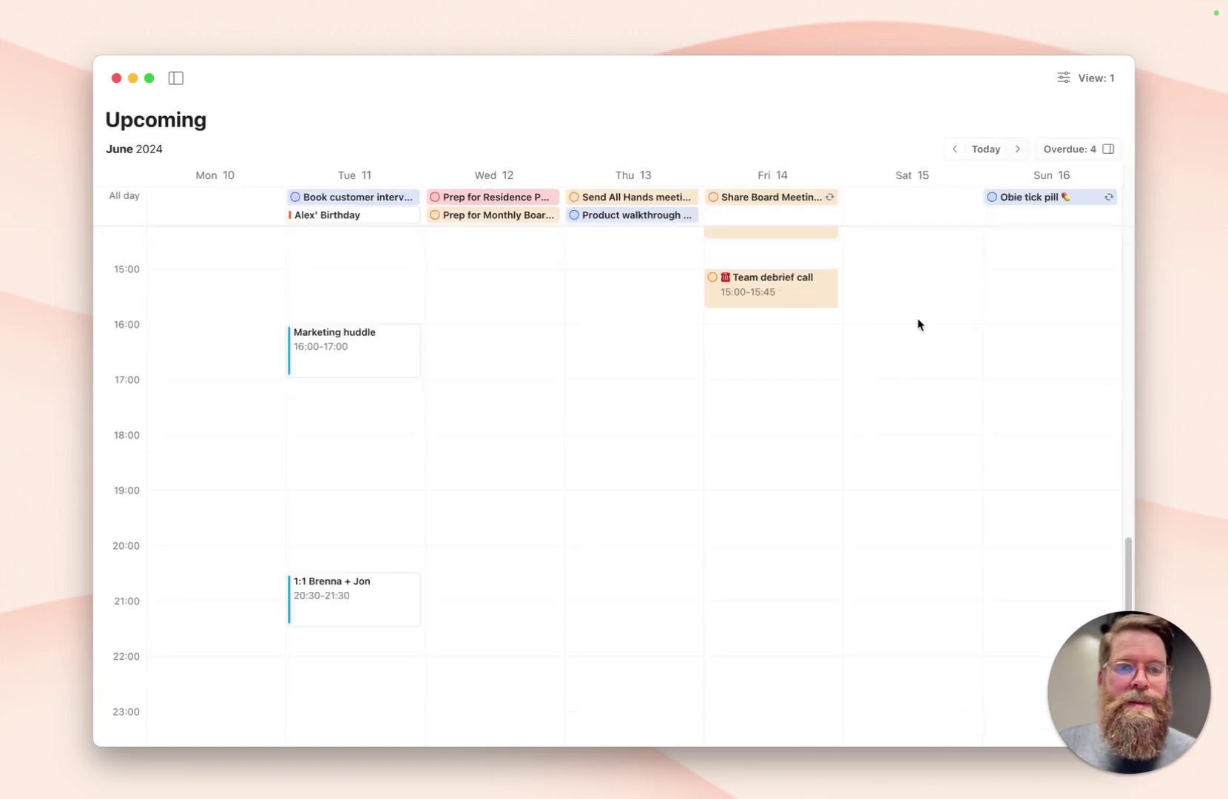
scroll(909, 340, up, 1)
scroll(904, 357, up, 10)
scroll(902, 358, up, 2)
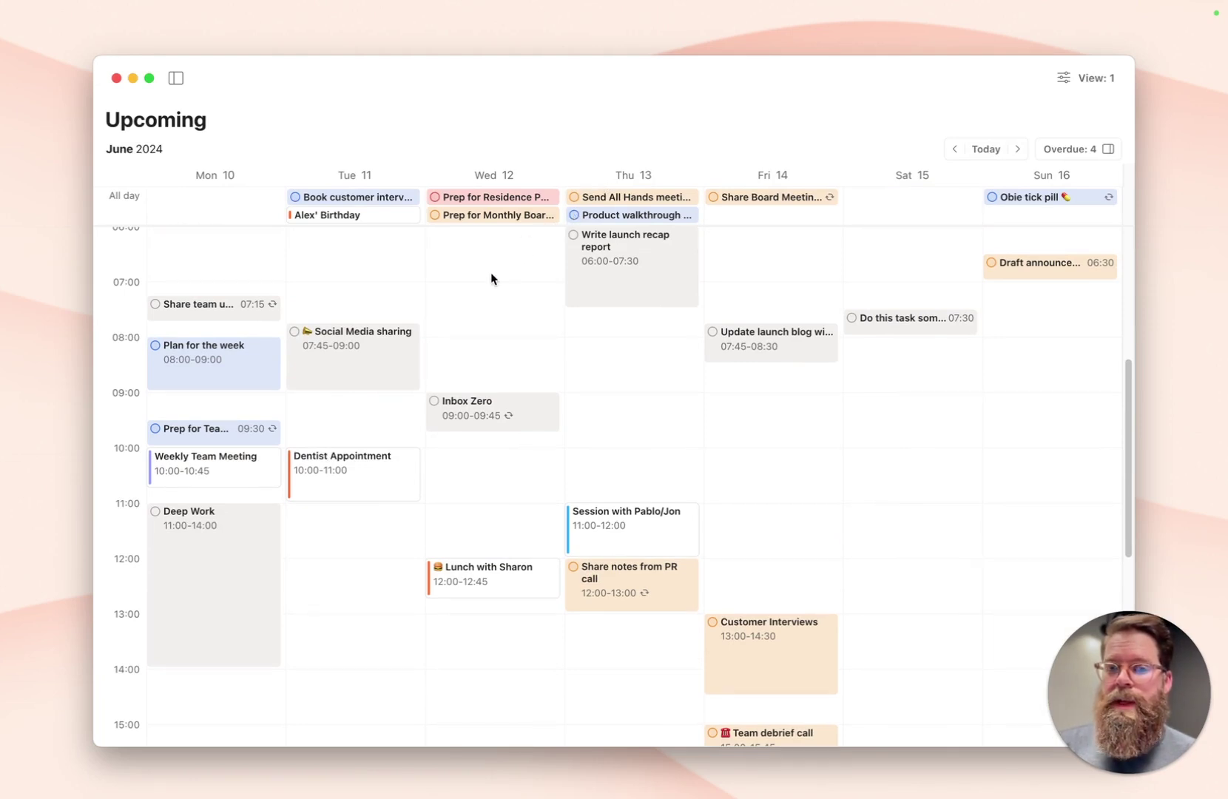
- Drag Social Media sharing to Tuesday 08:30–09:30, then discard a drafted Thursday task
click(389, 365)
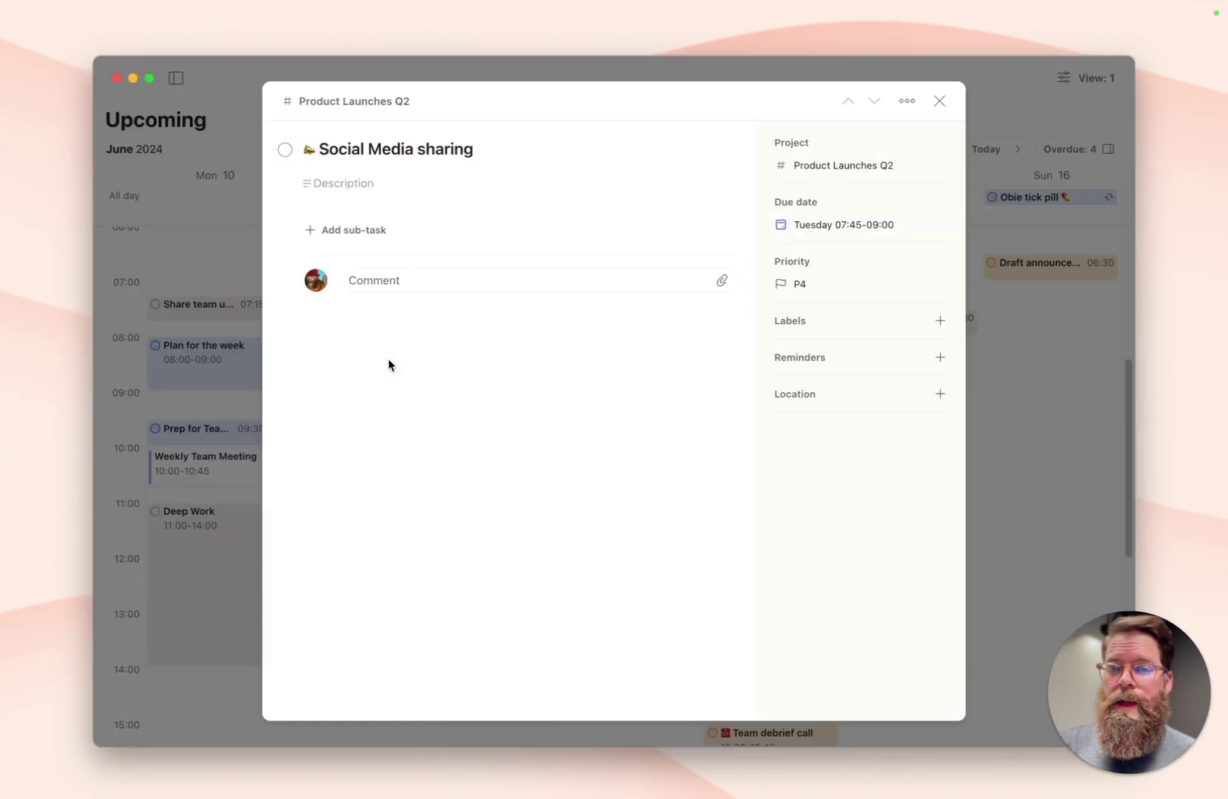
click(240, 316)
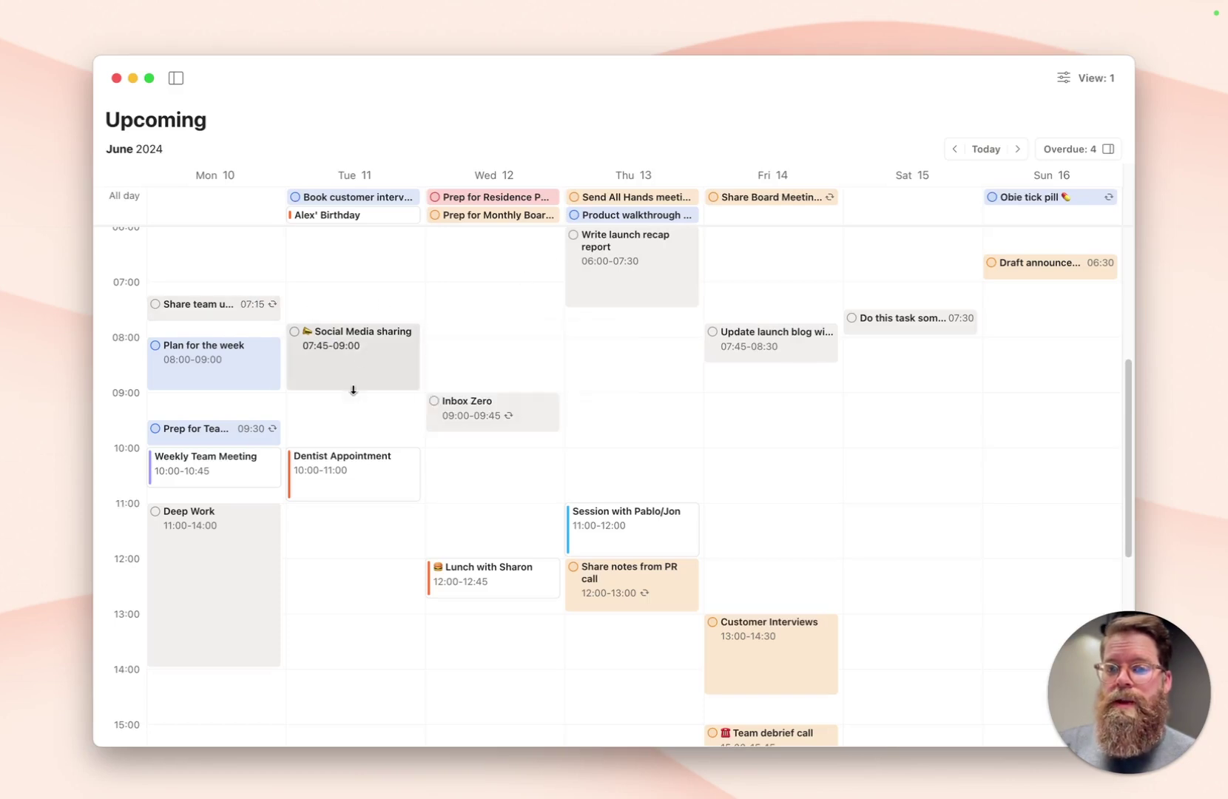
mouse_move(351, 389)
mouse_down()
mouse_move(349, 403)
mouse_move(354, 375)
mouse_move(383, 401)
mouse_up()
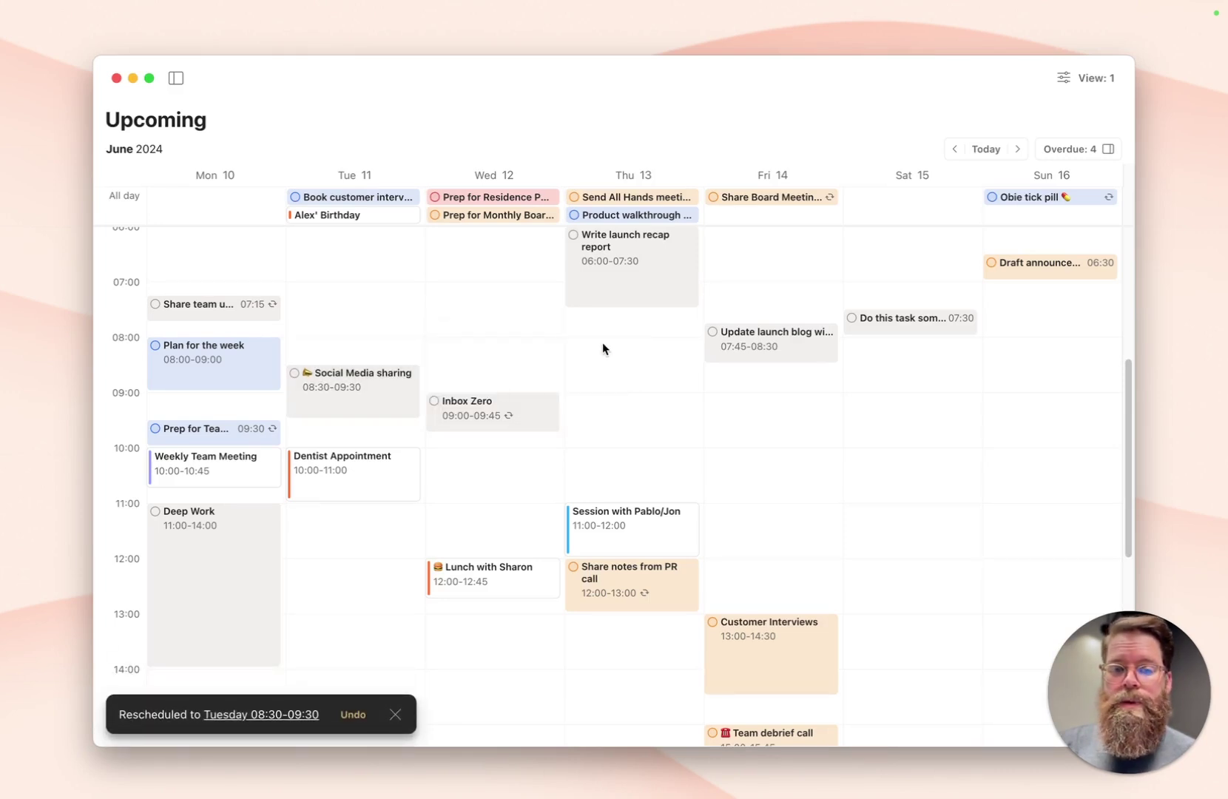
drag(611, 339, 613, 473)
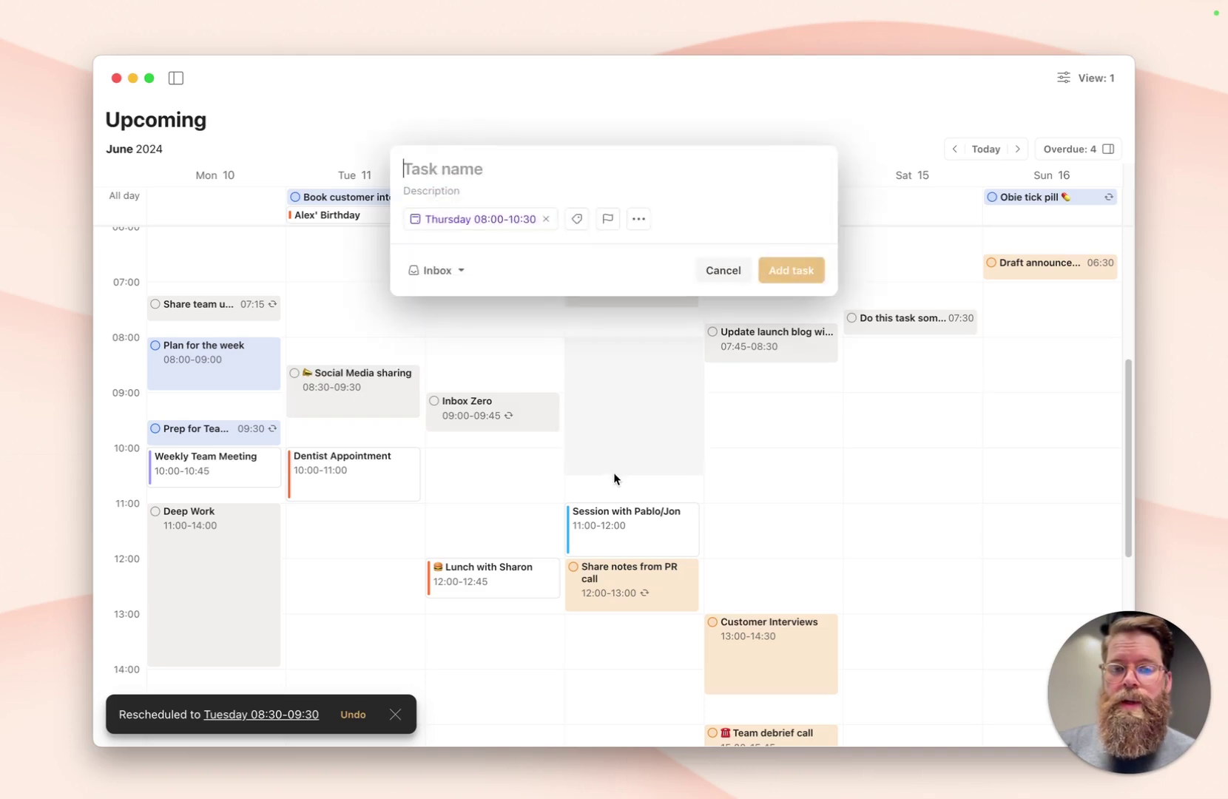
key(Escape)
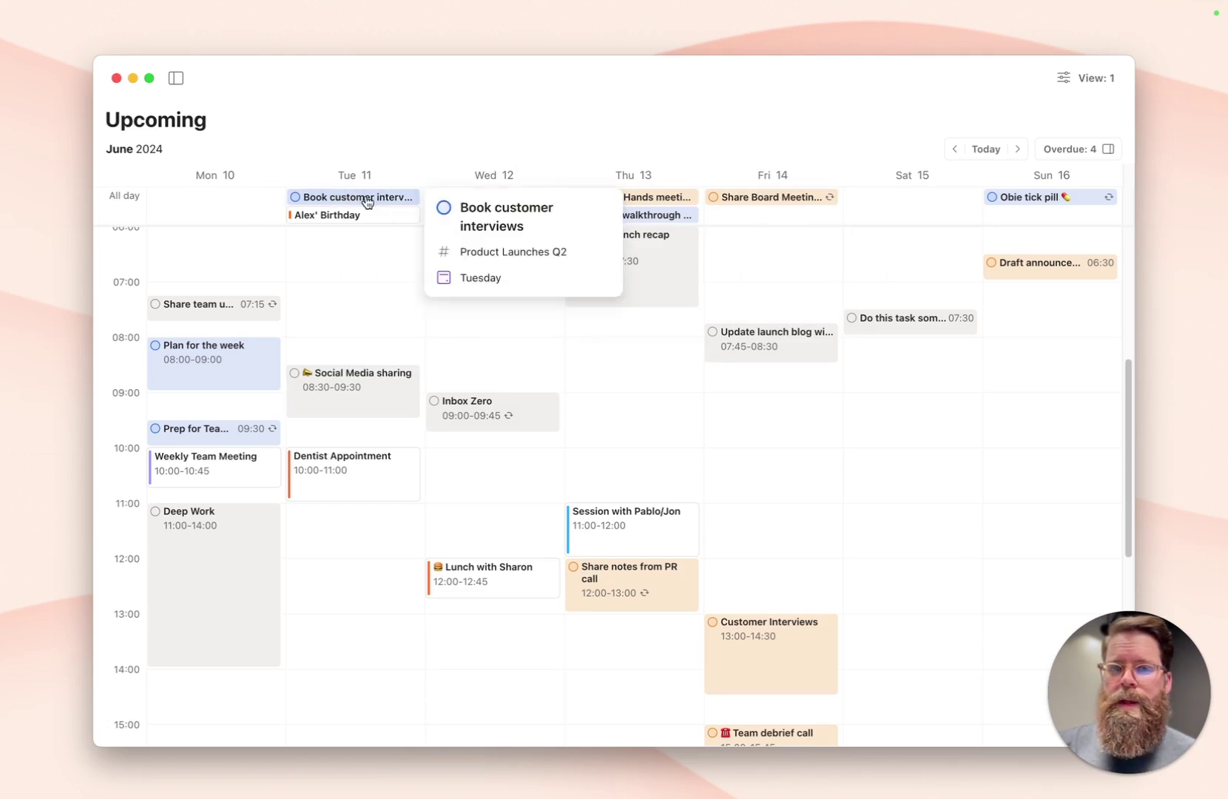
- Time-block Book customer interviews at Tuesday 07:00 and move overdue Sales Kick-off Call to Saturday 08:30
drag(345, 198, 362, 333)
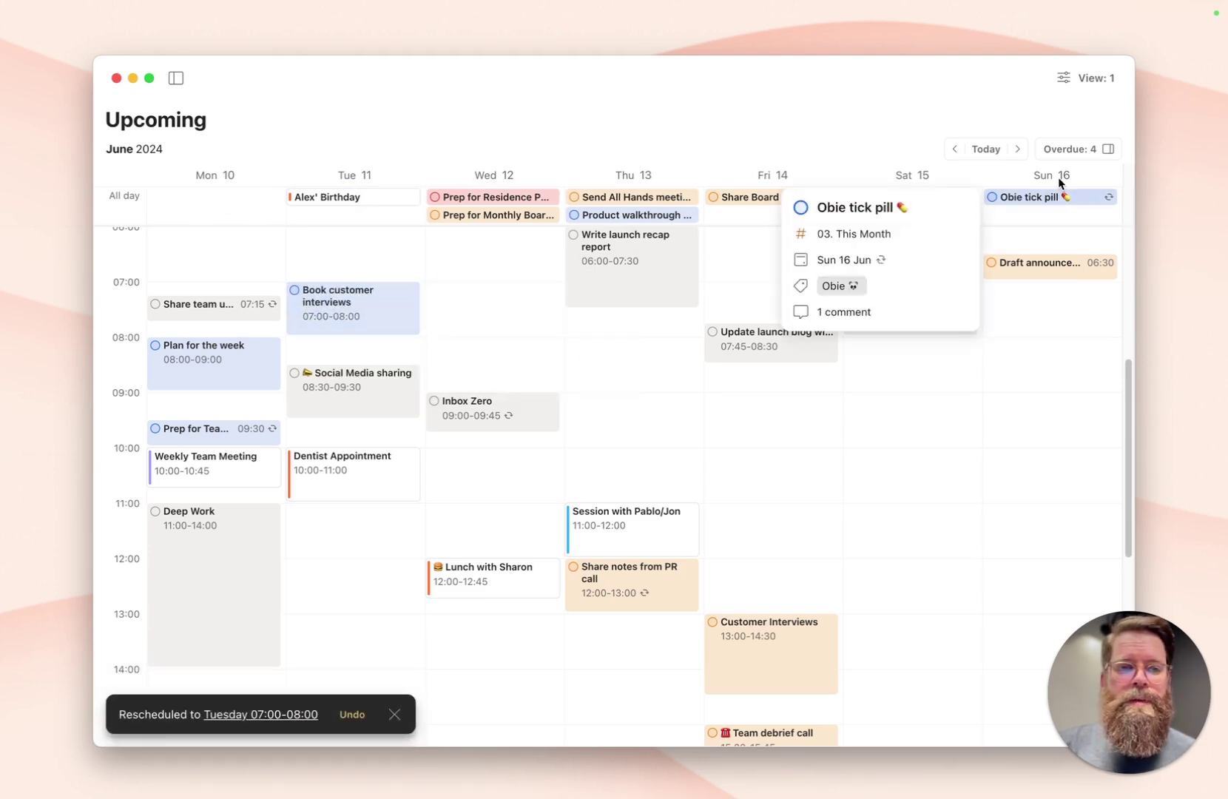
click(1082, 152)
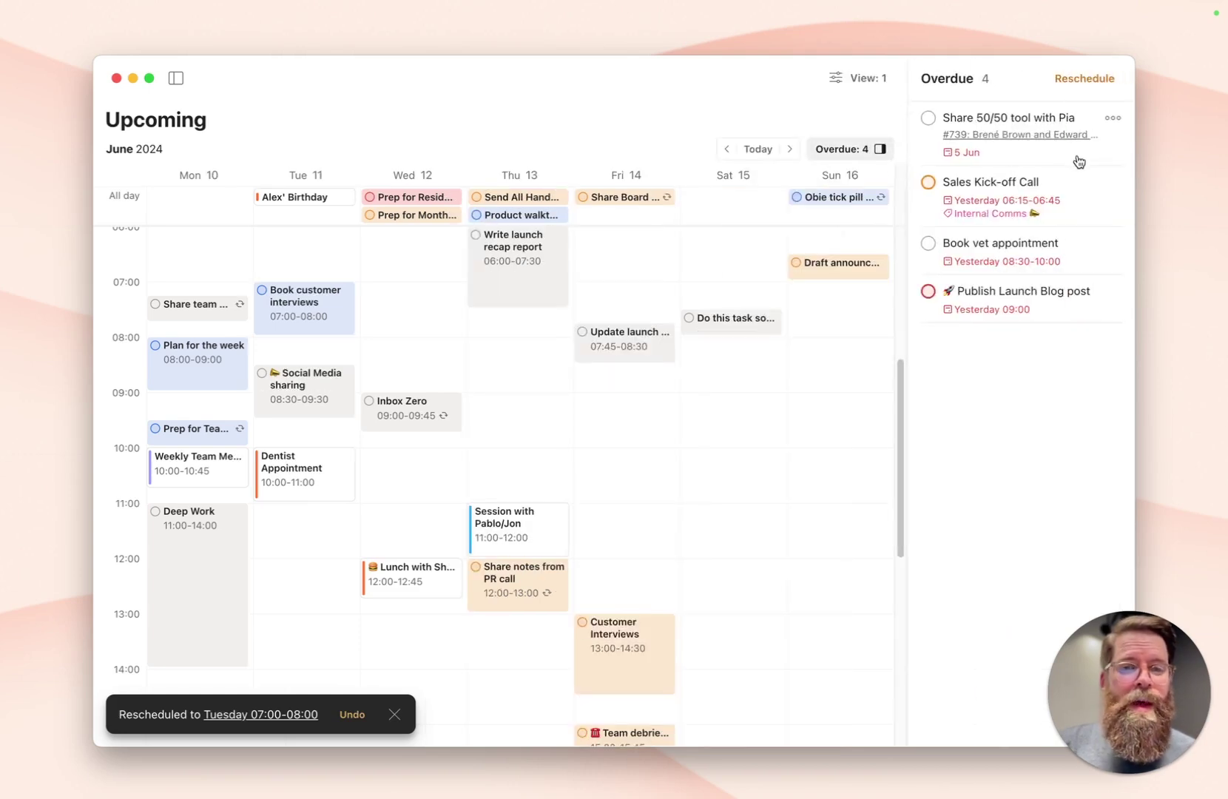
mouse_move(1017, 190)
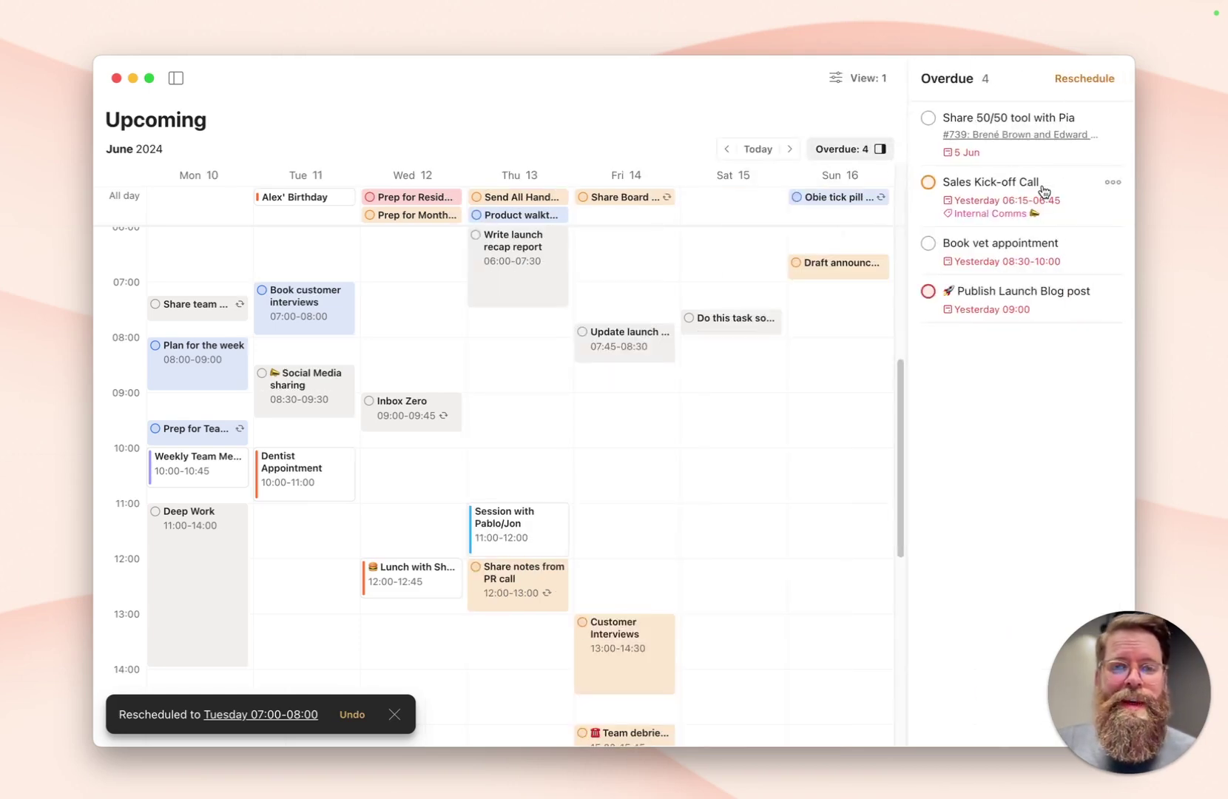
drag(1060, 183, 739, 364)
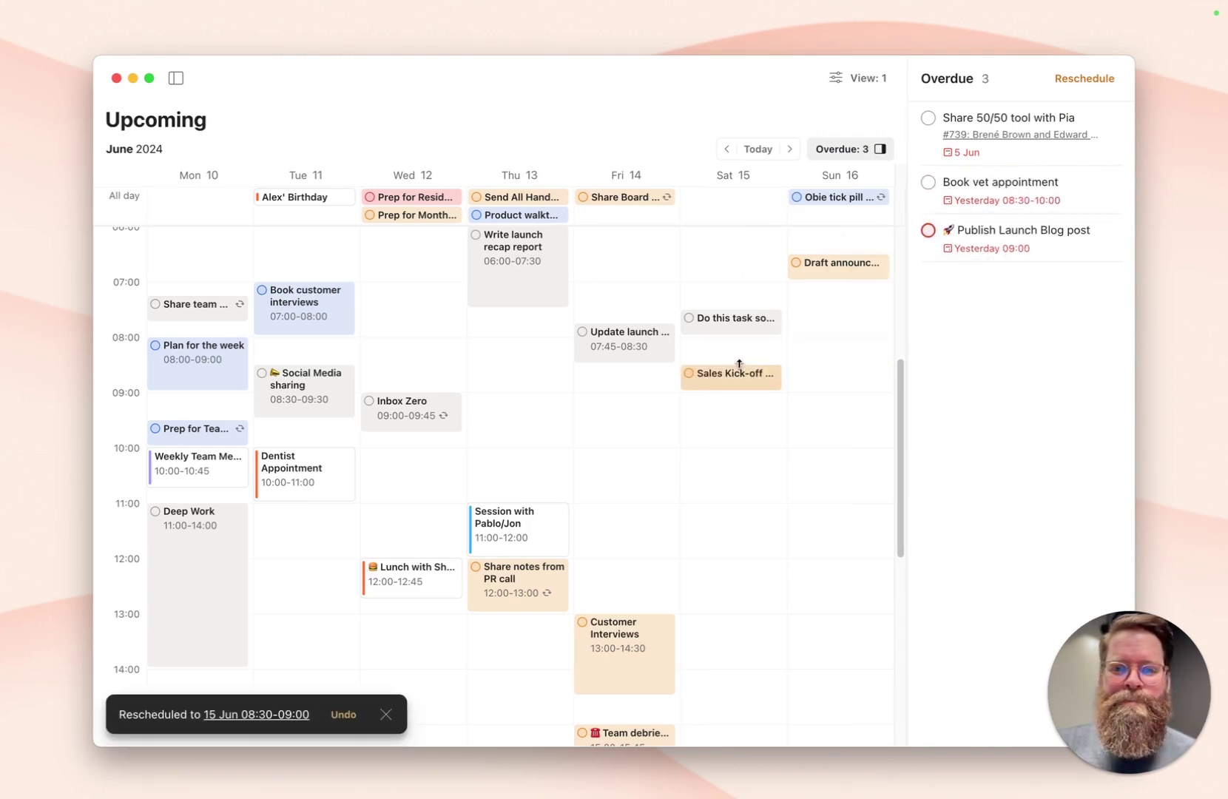
click(857, 151)
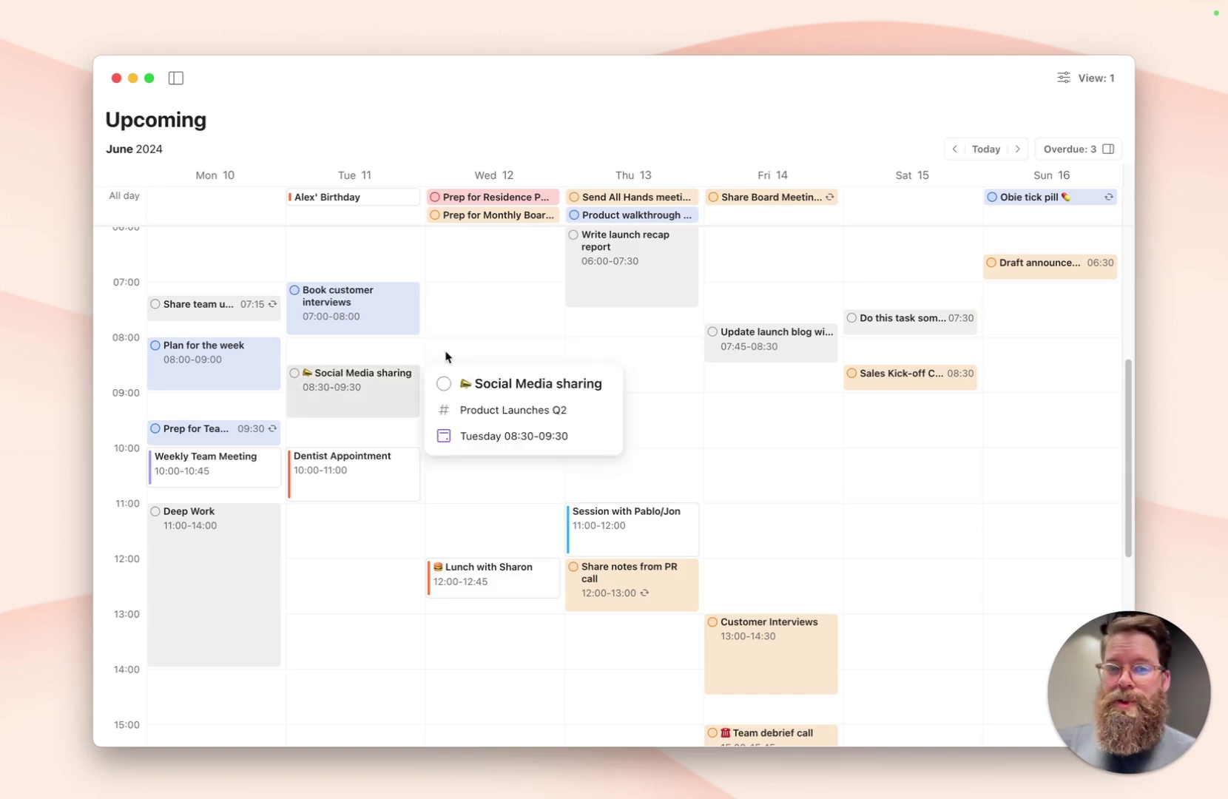
- Drag Social Media sharing to Tuesday 09:00 and Book customer interviews to Tuesday 11:00
drag(348, 385, 356, 414)
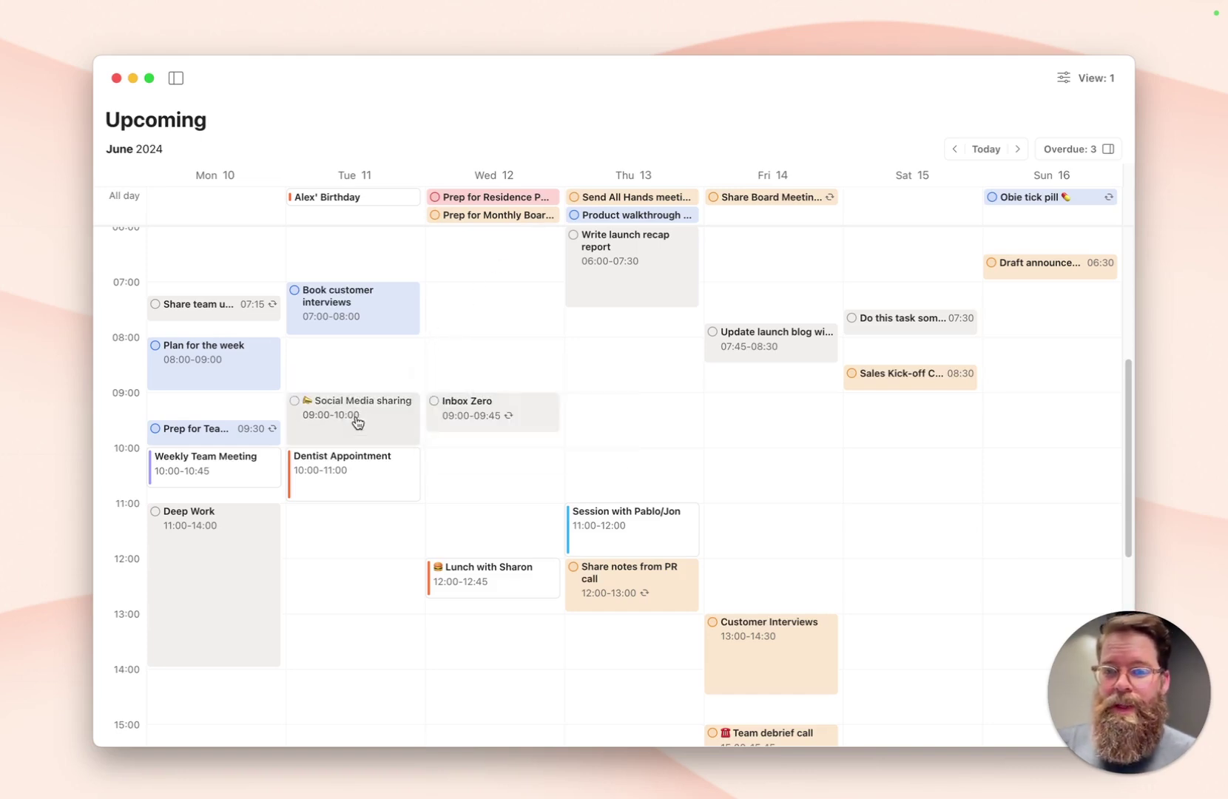
drag(339, 296, 342, 521)
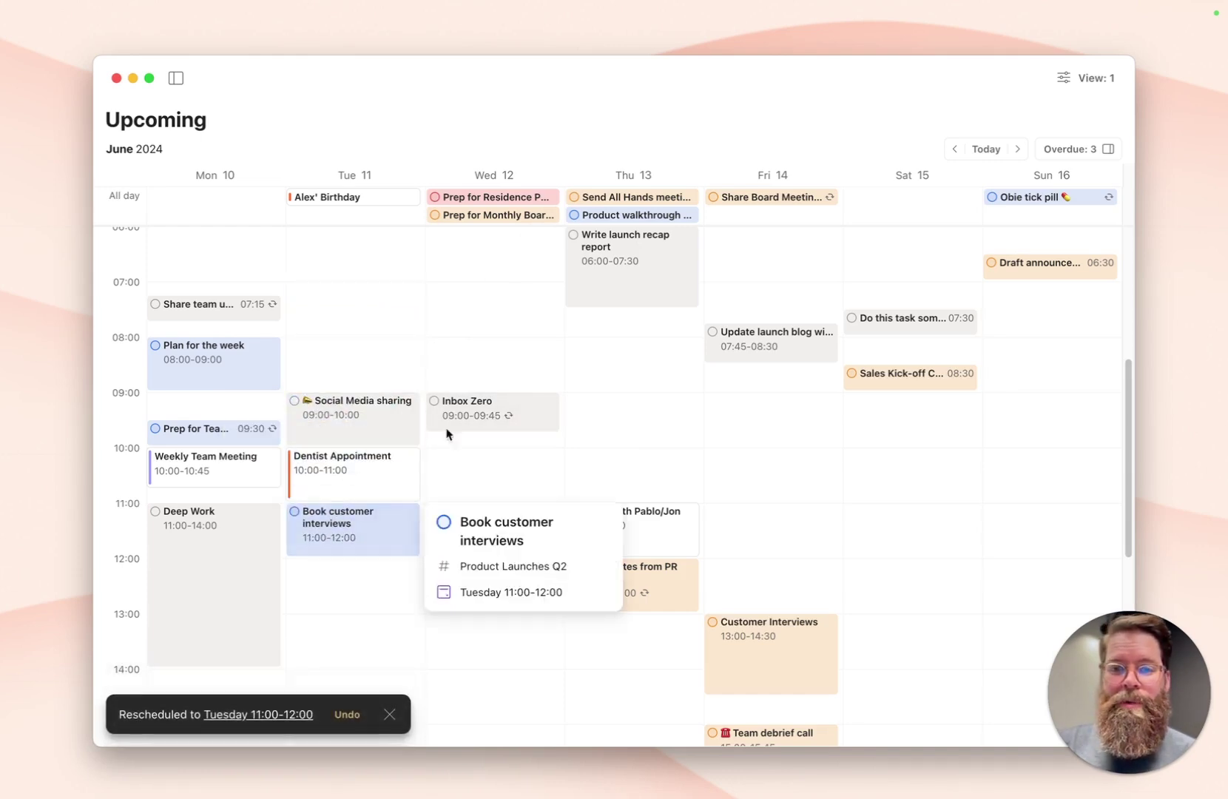
key(super+comma)
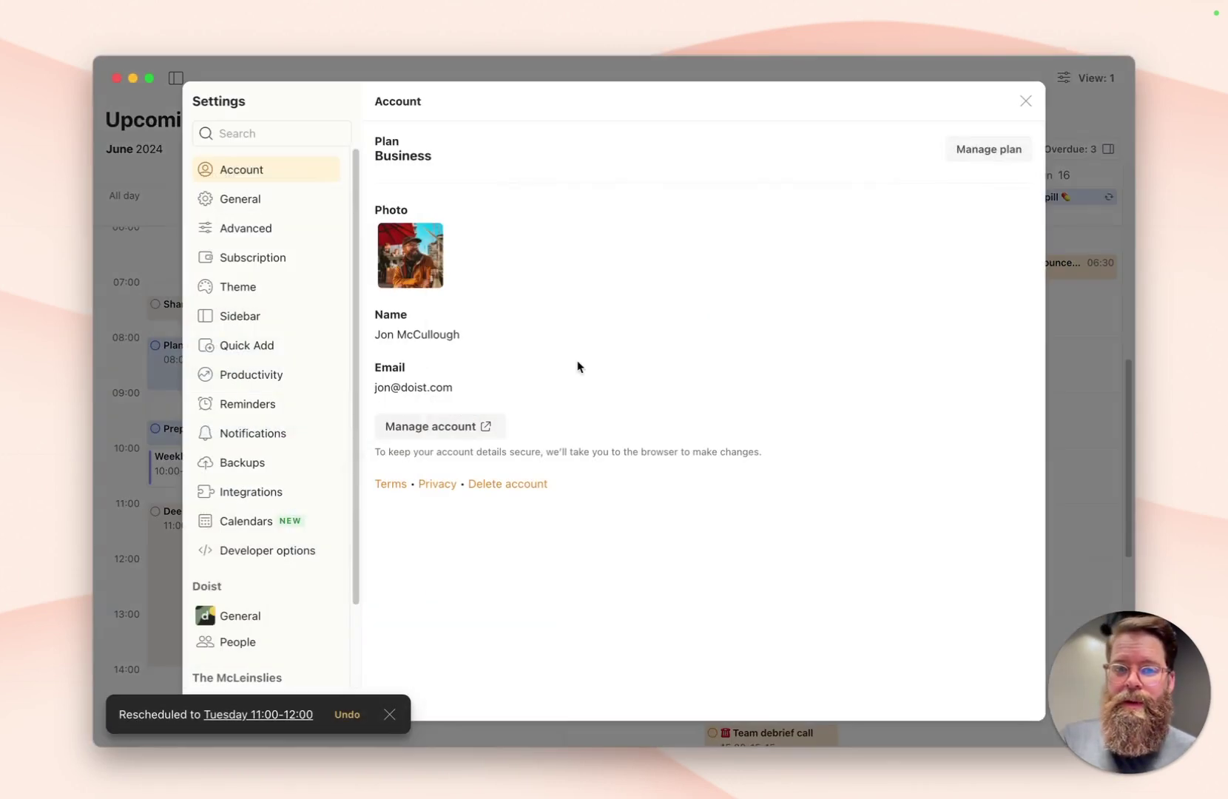
click(319, 527)
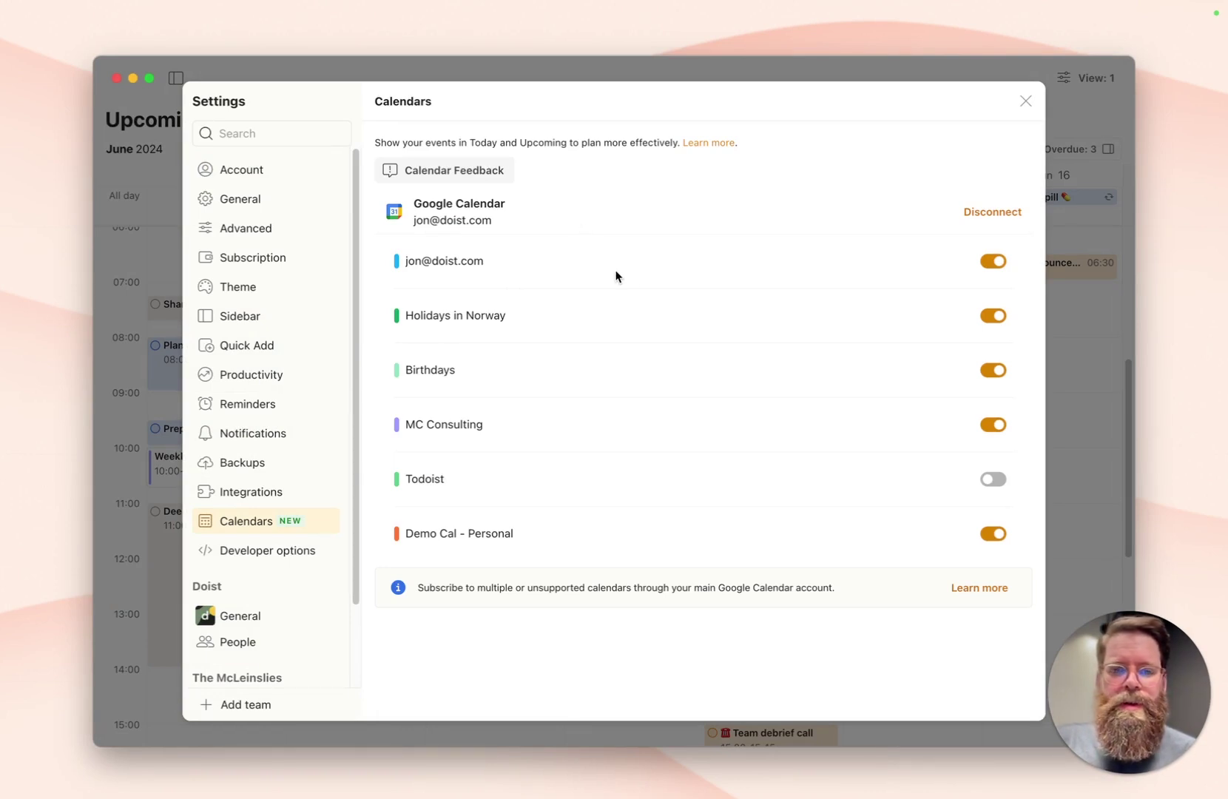
click(991, 371)
click(991, 371)
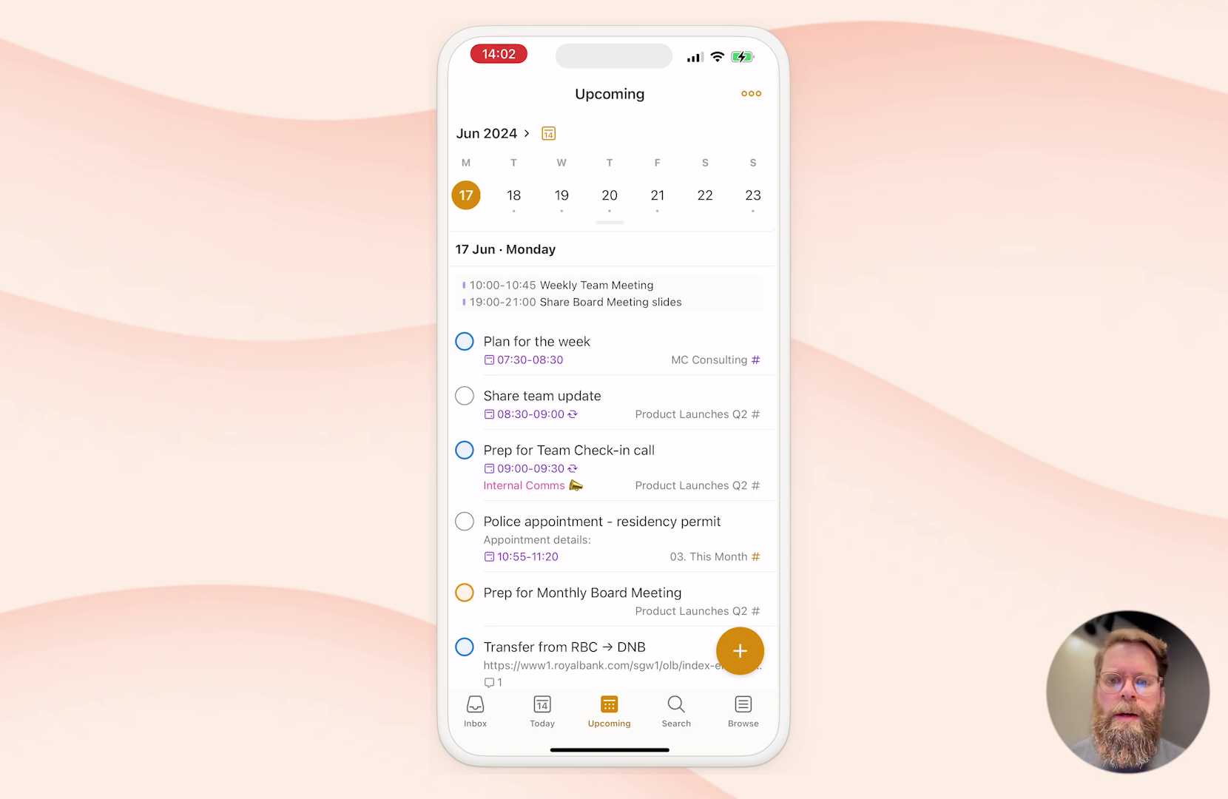
- Switch the iOS Upcoming view to the 3-Day calendar layout
click(750, 93)
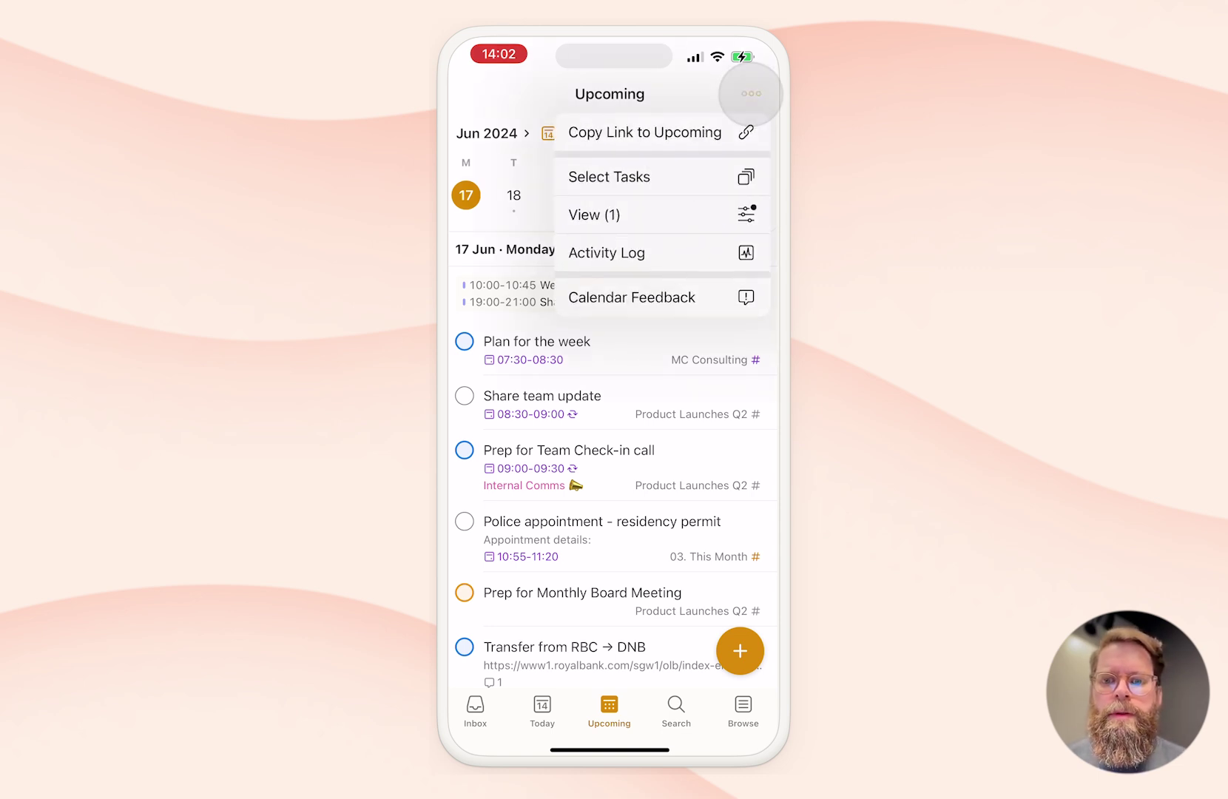
click(590, 214)
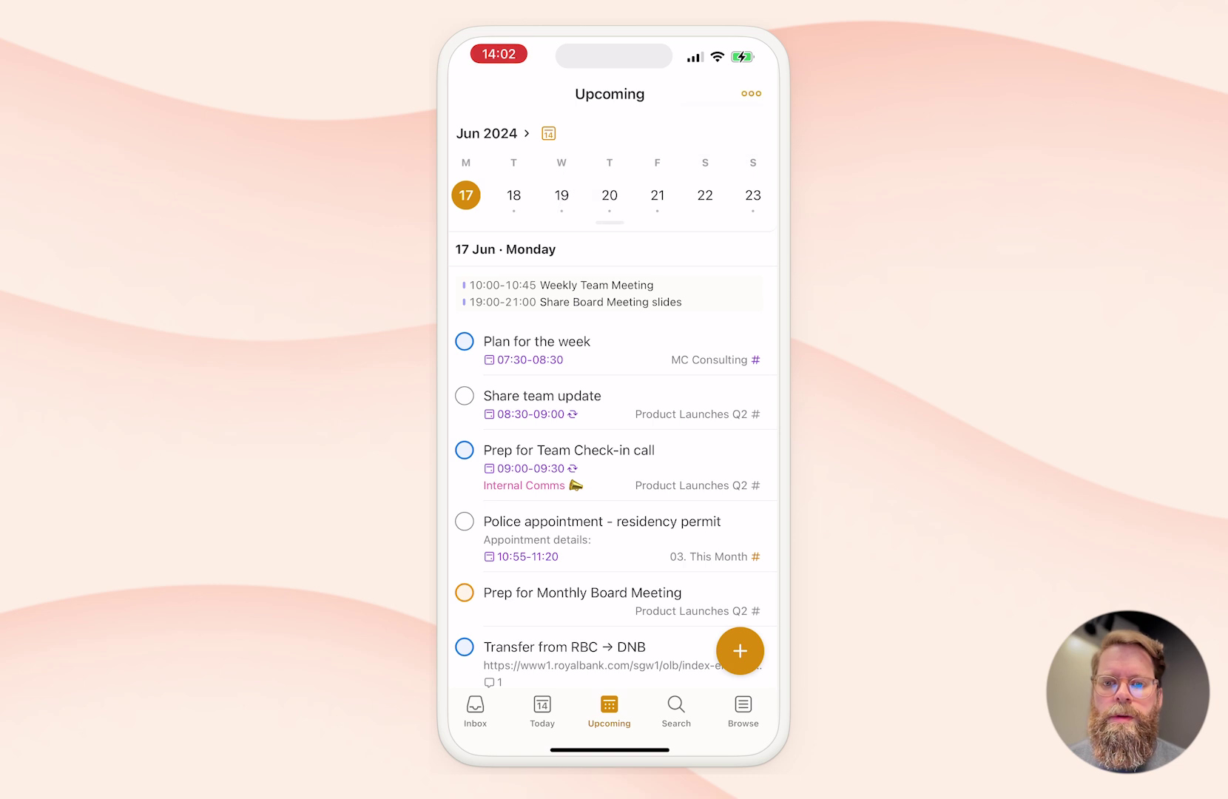
click(679, 235)
click(745, 108)
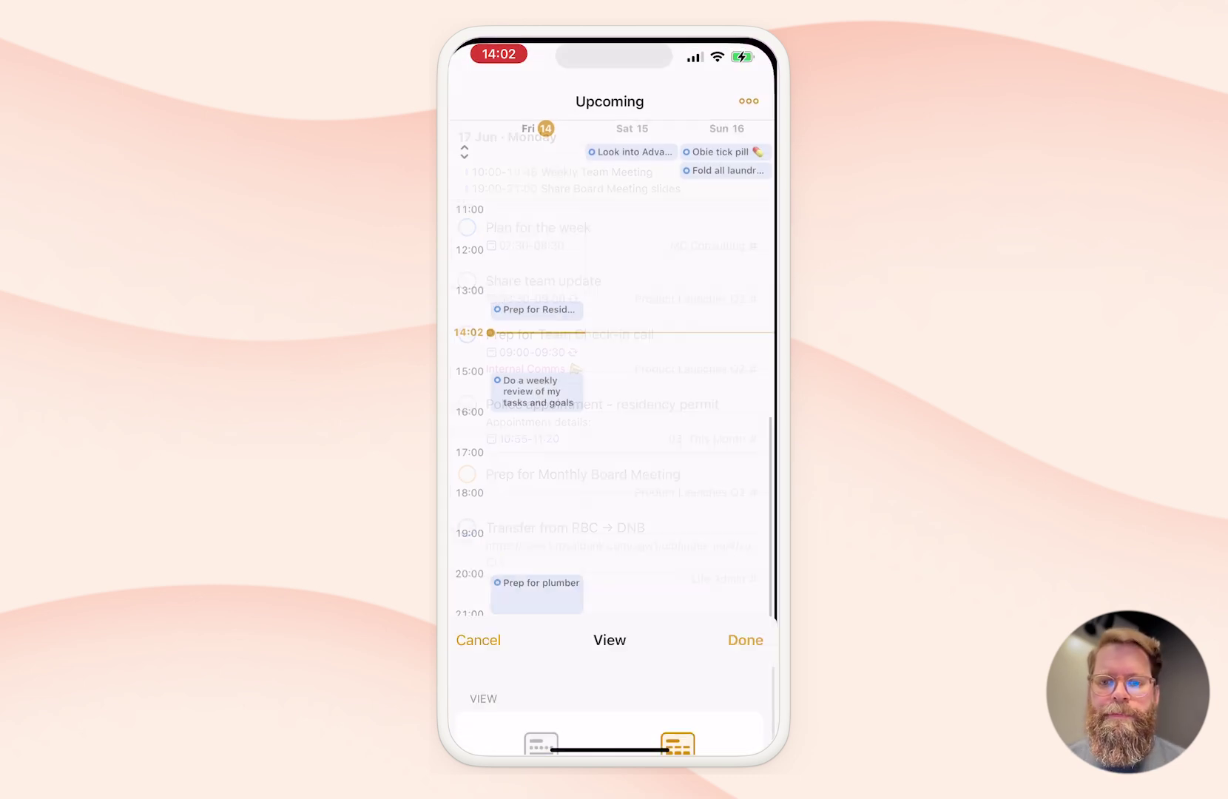
- Show Monday 17 to Wednesday 19 at the morning hours and expand the all-day area
scroll(632, 370, right, 3)
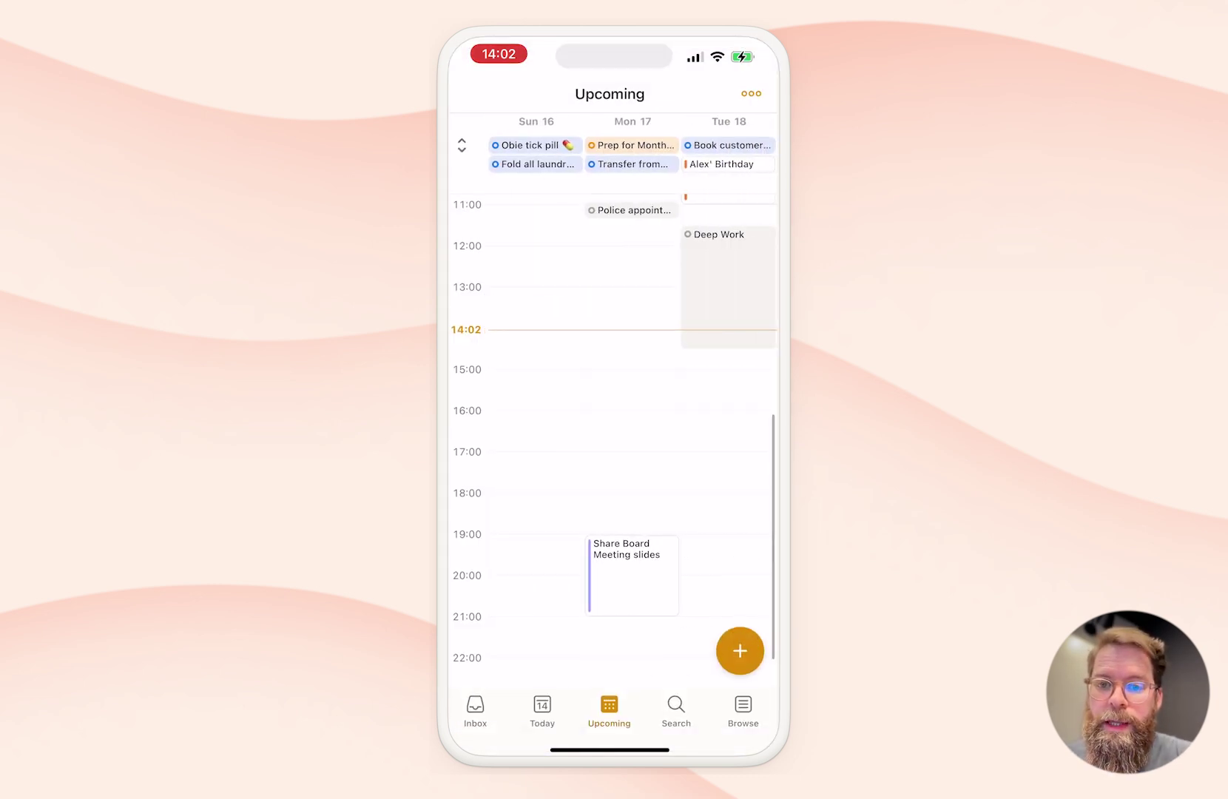
scroll(632, 370, up, 5)
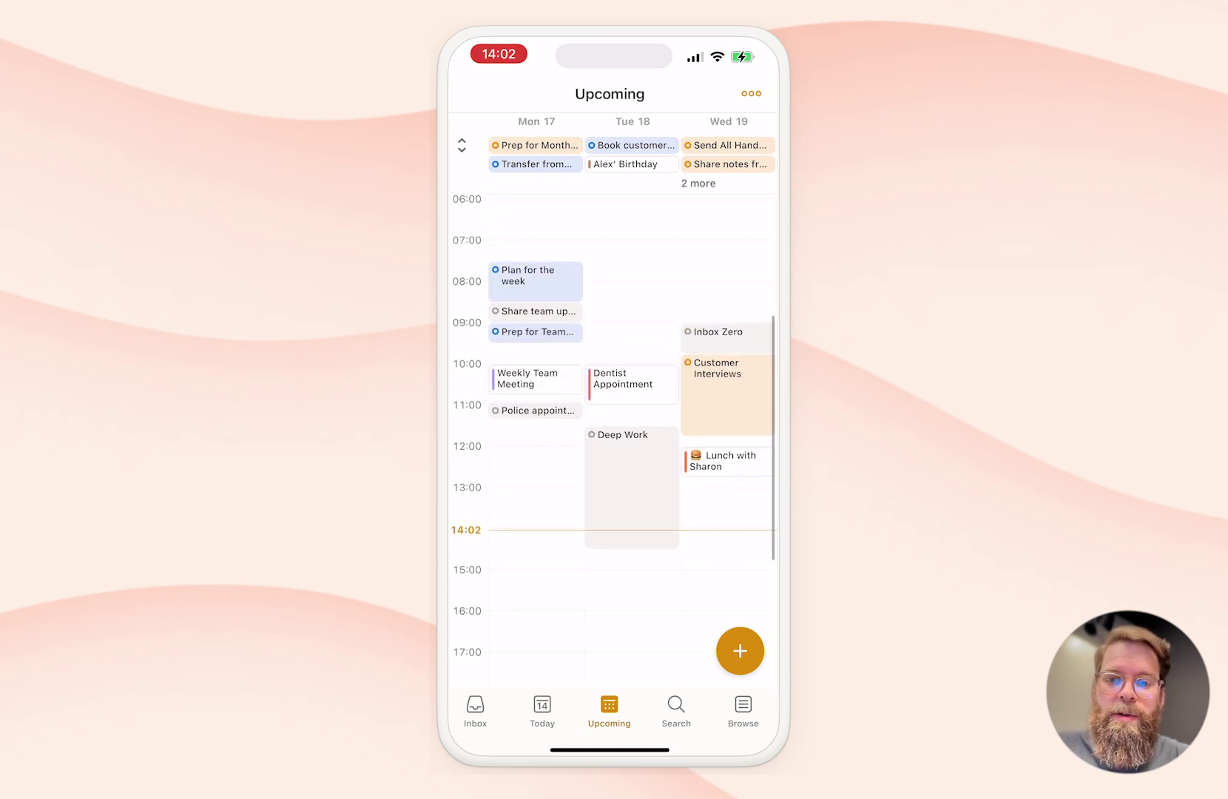
scroll(633, 370, down, 1)
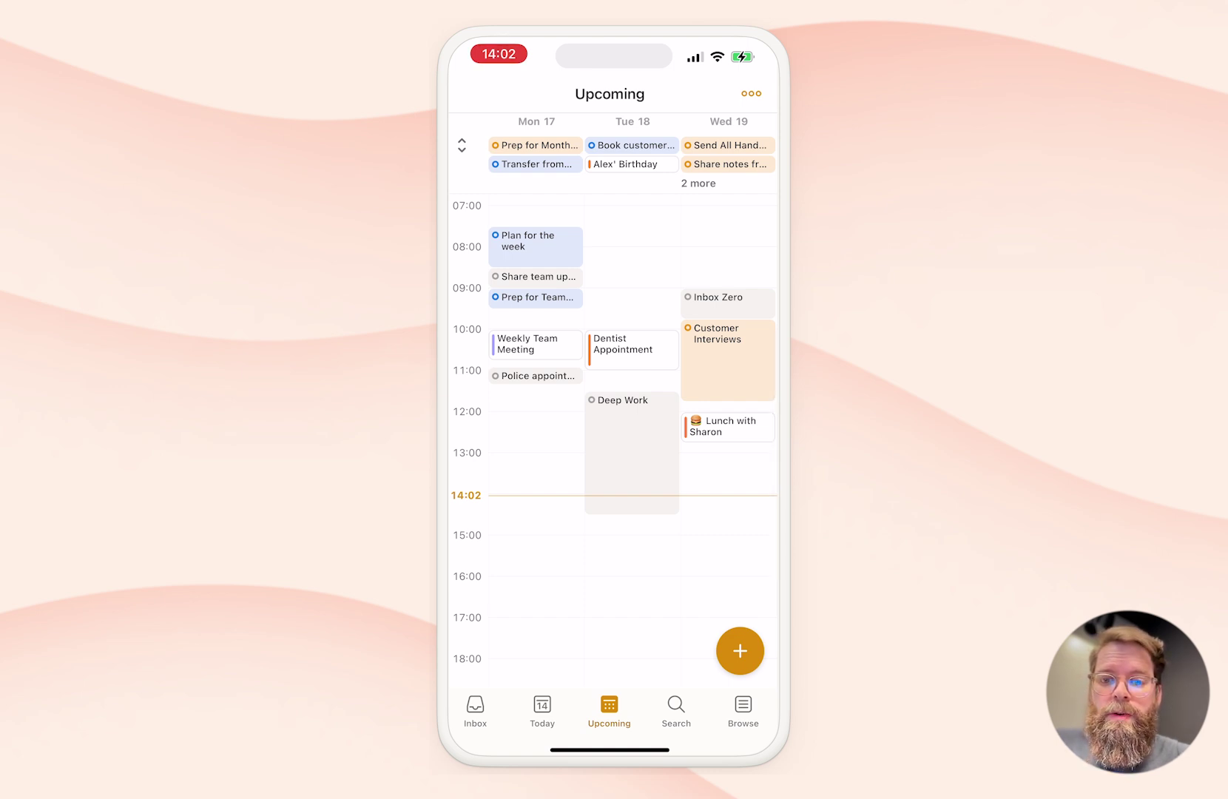
click(698, 183)
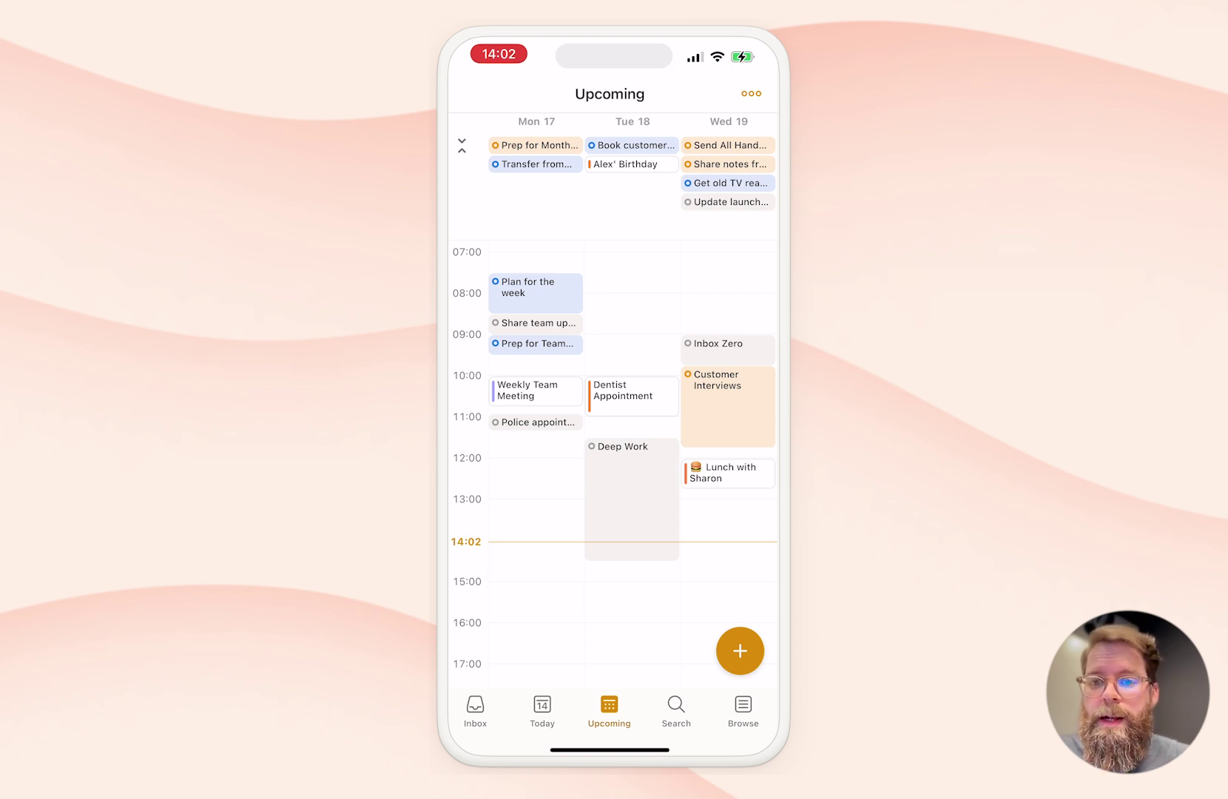
- Append 'at 3pm' to Prep for Monthly Board Meeting and drag it to Tuesday 15:00
click(502, 145)
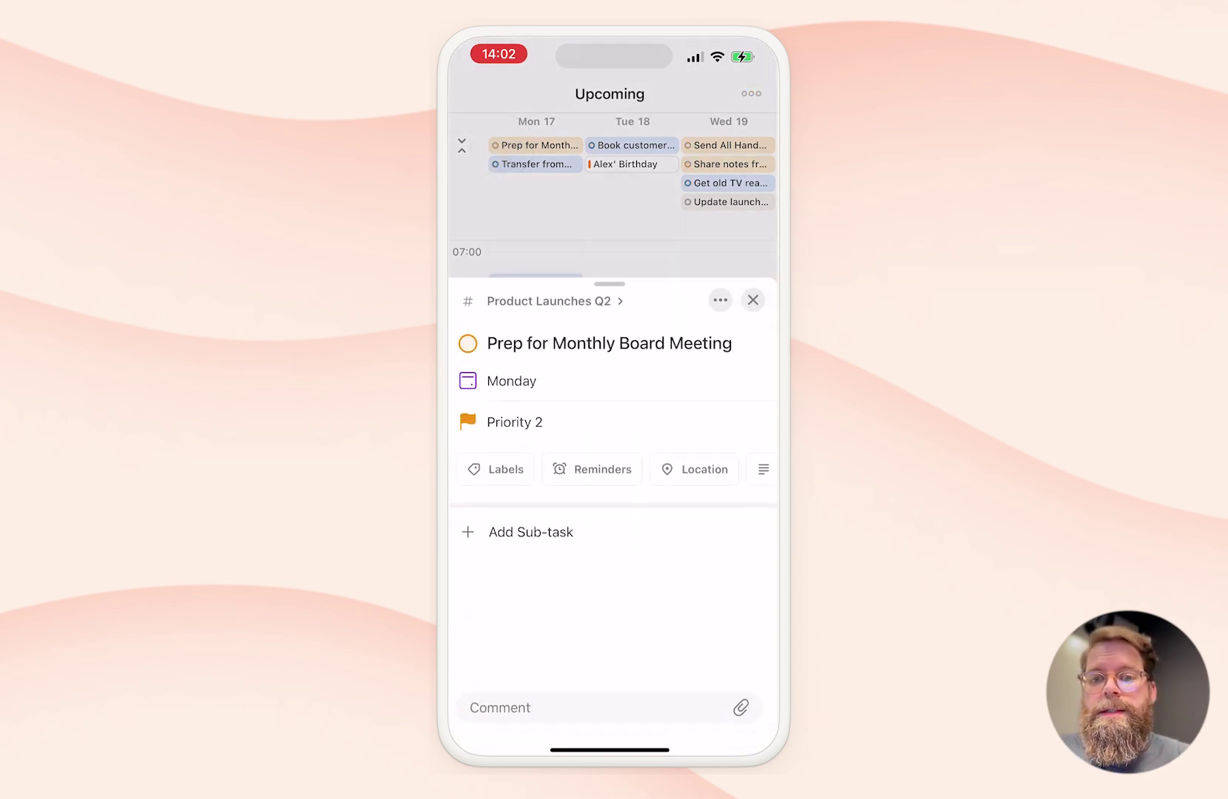
click(608, 345)
text(a)
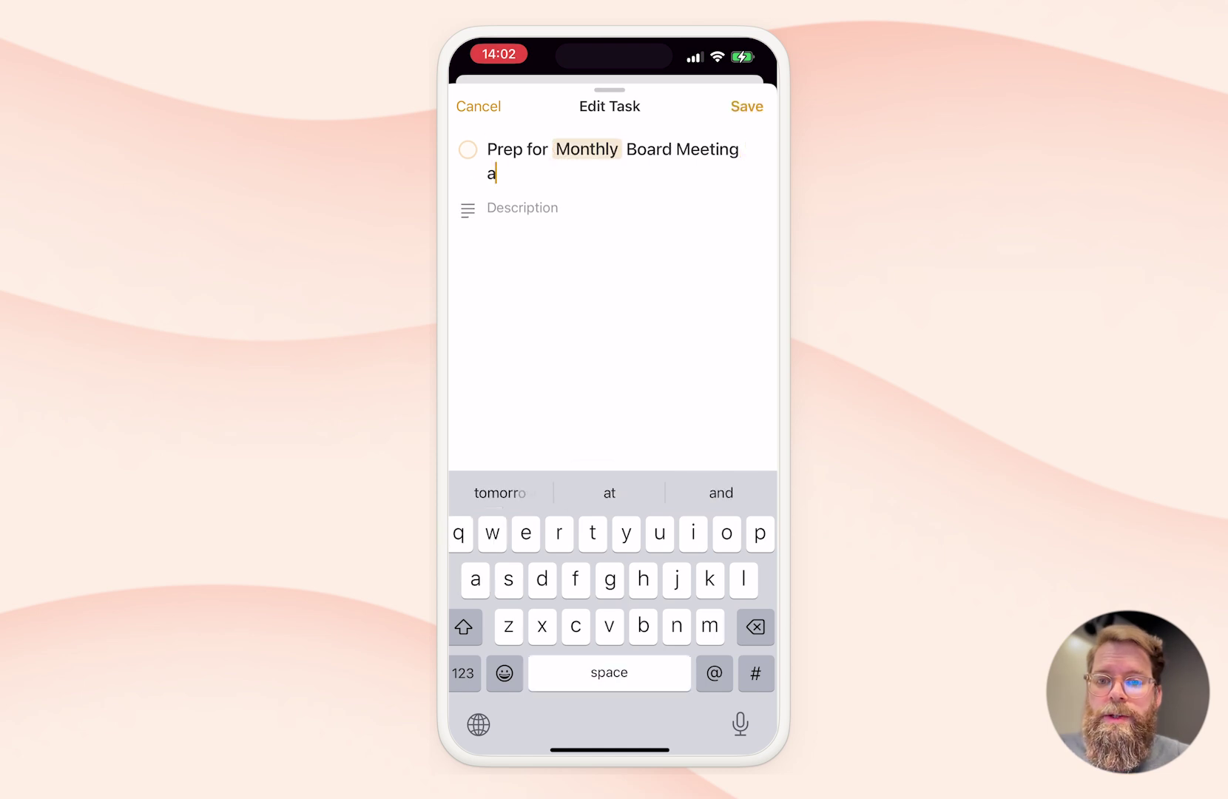
text(t 3pm)
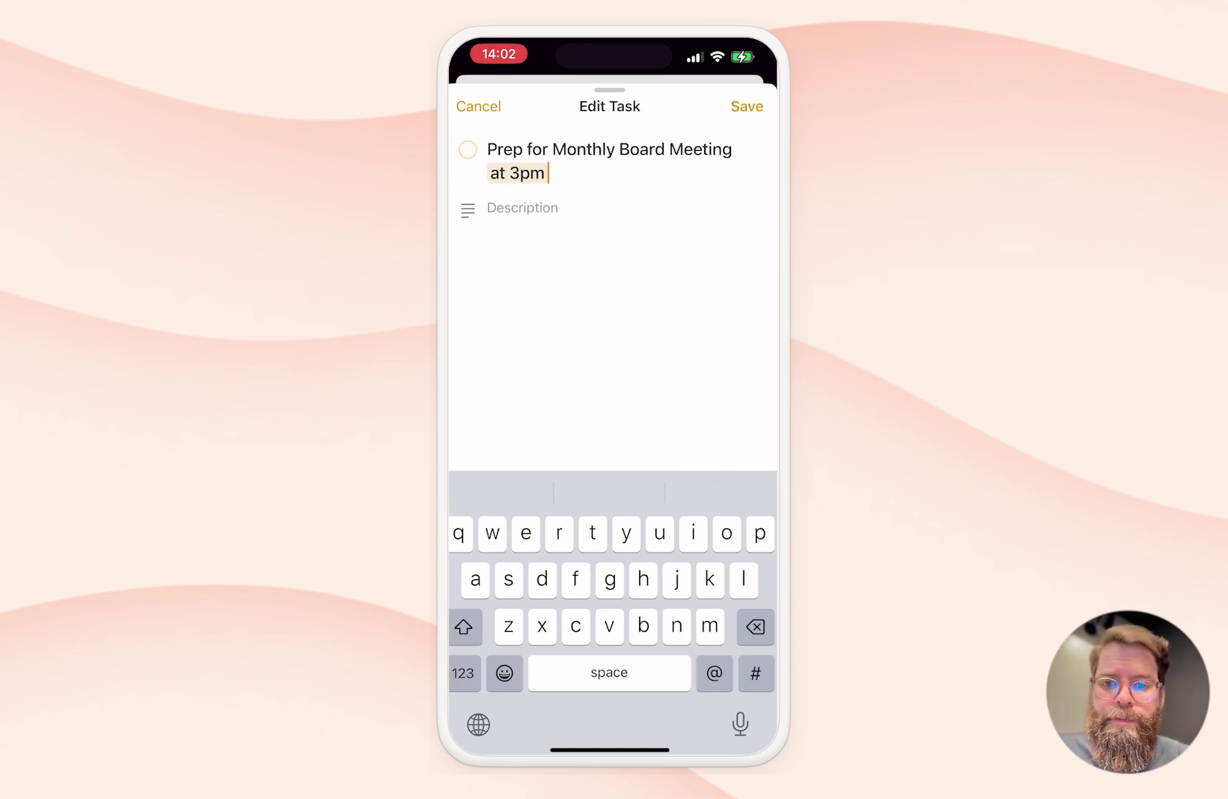
click(746, 106)
click(753, 105)
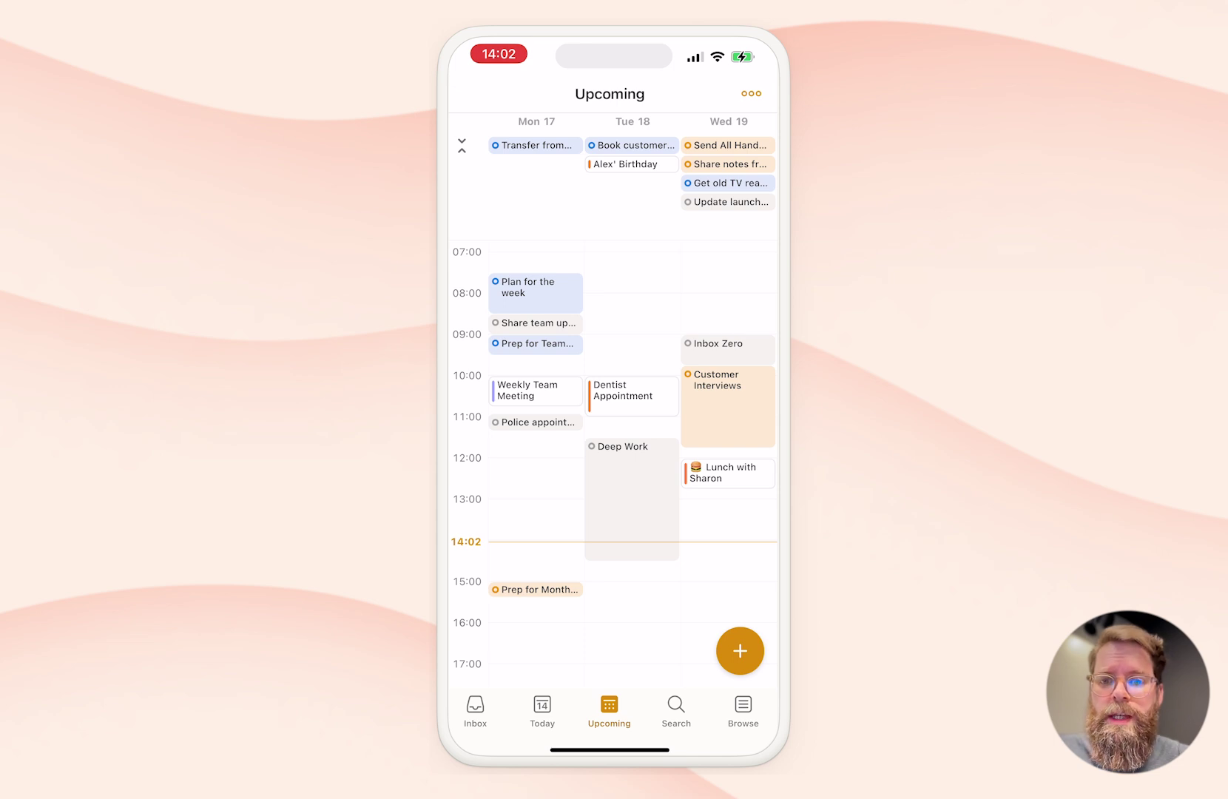
drag(535, 589, 632, 589)
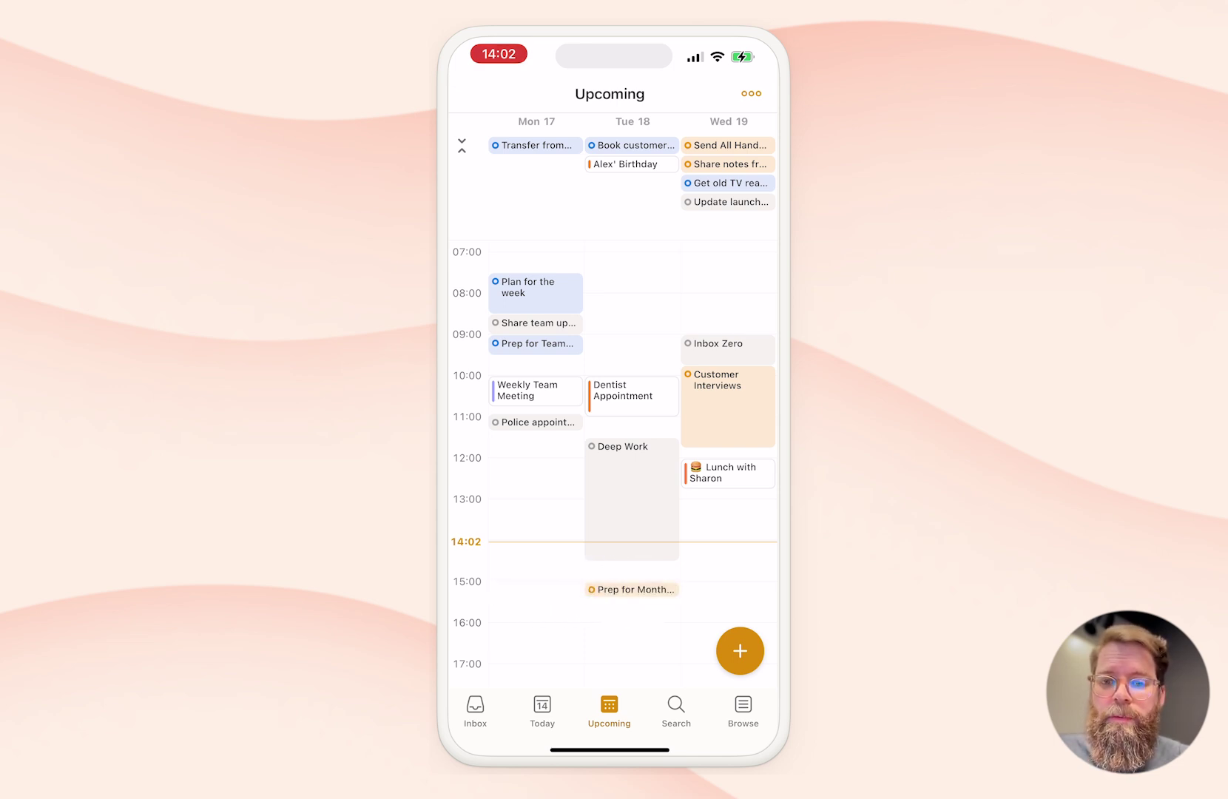
- Create a task in Monday's empty 12:15 slot and start typing the name 'Inbox zero'
click(536, 478)
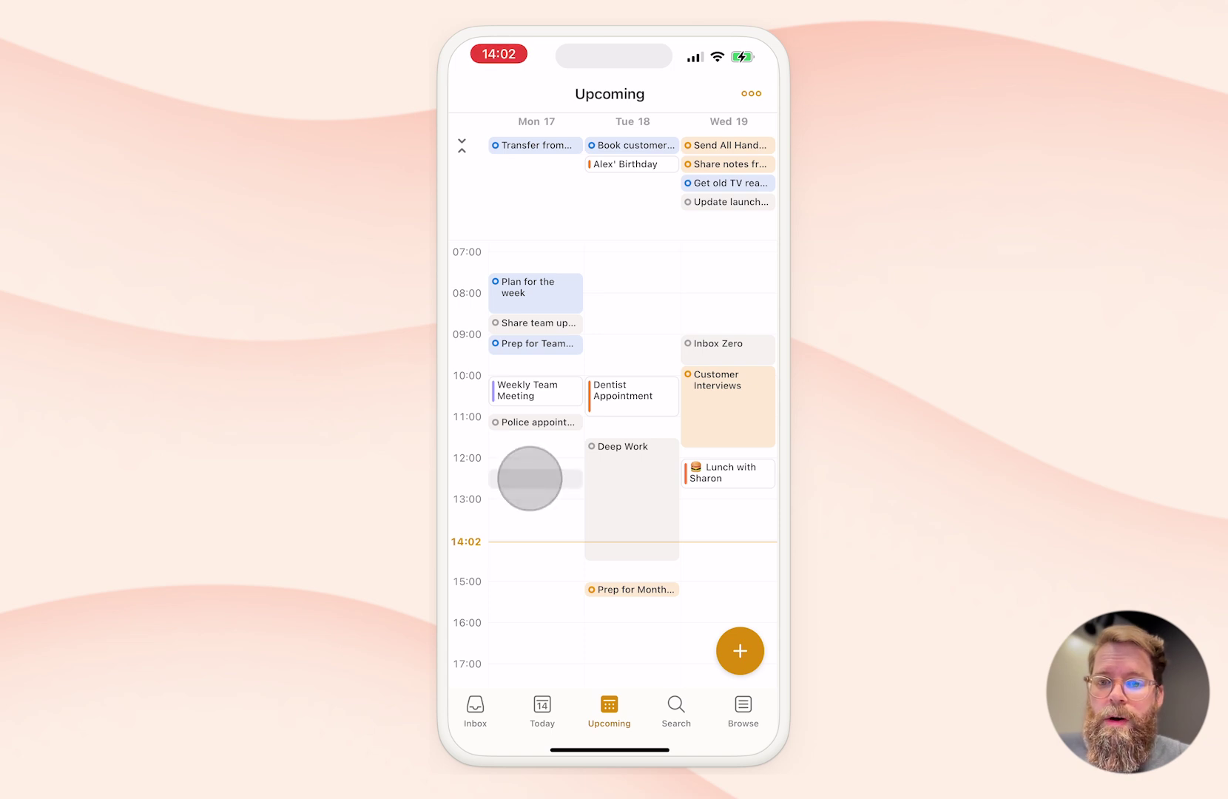
text(Inb)
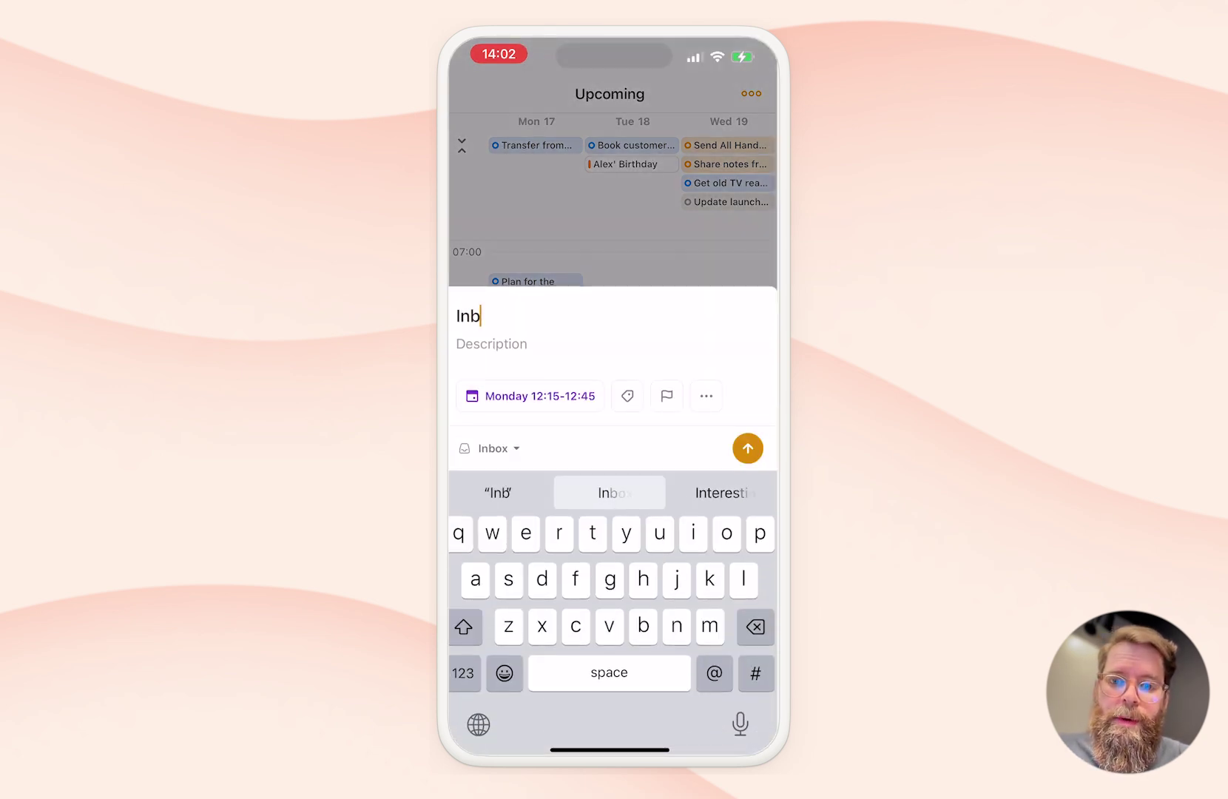
text(ox zero)
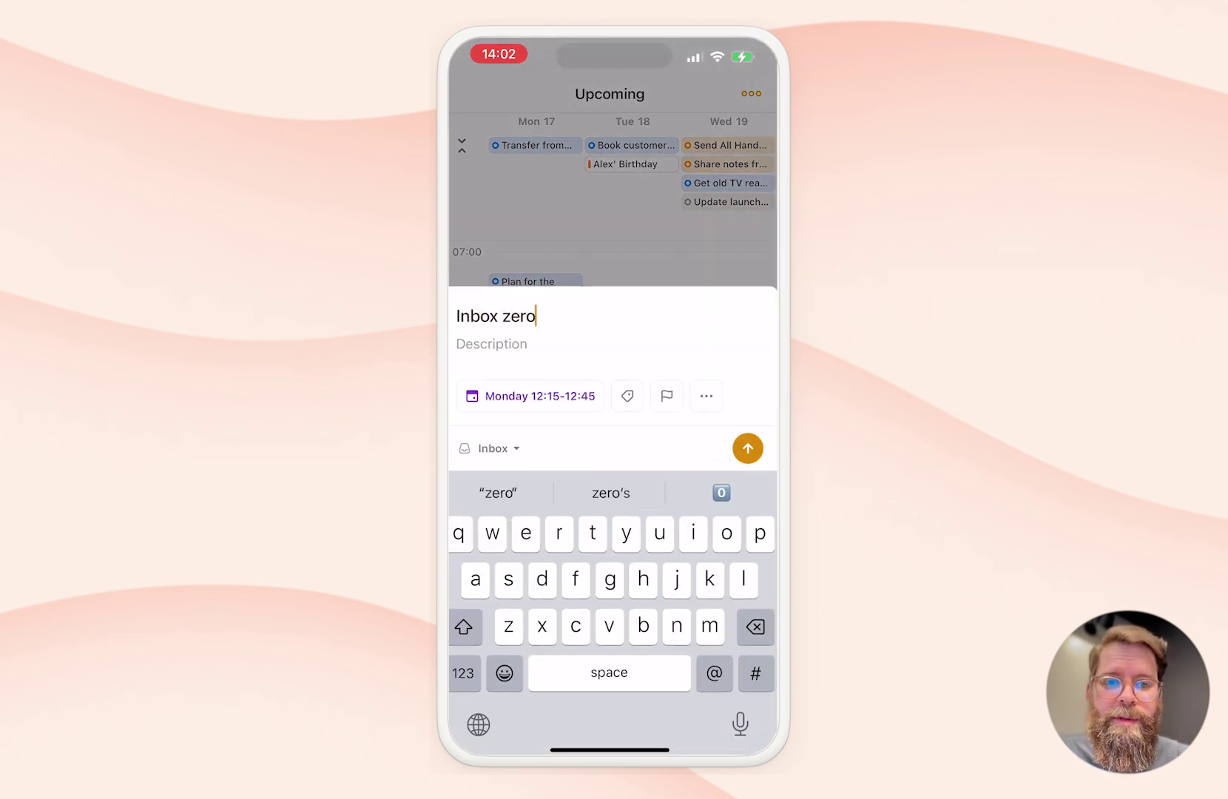